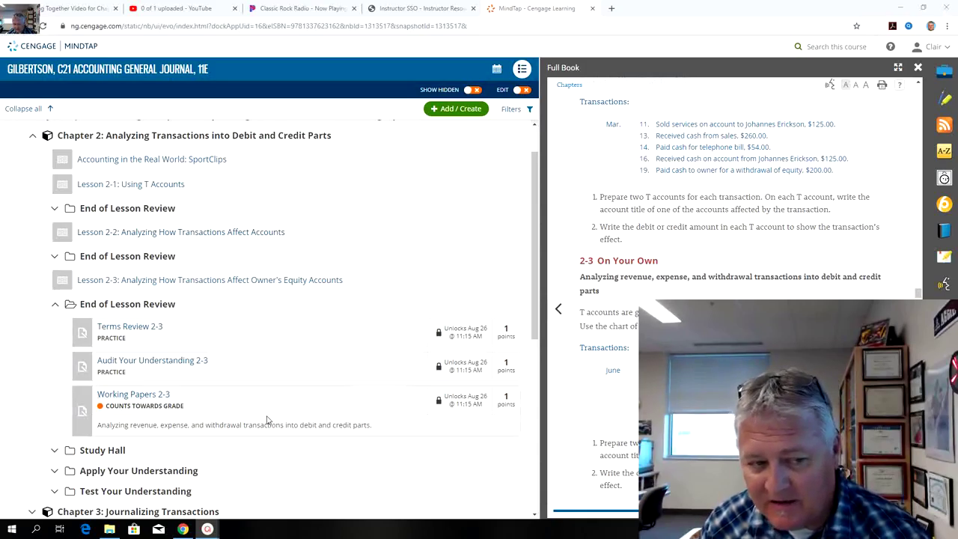
Open the Working Papers 2-3 assignment from Chapter 2's End of Lesson Review
click(141, 397)
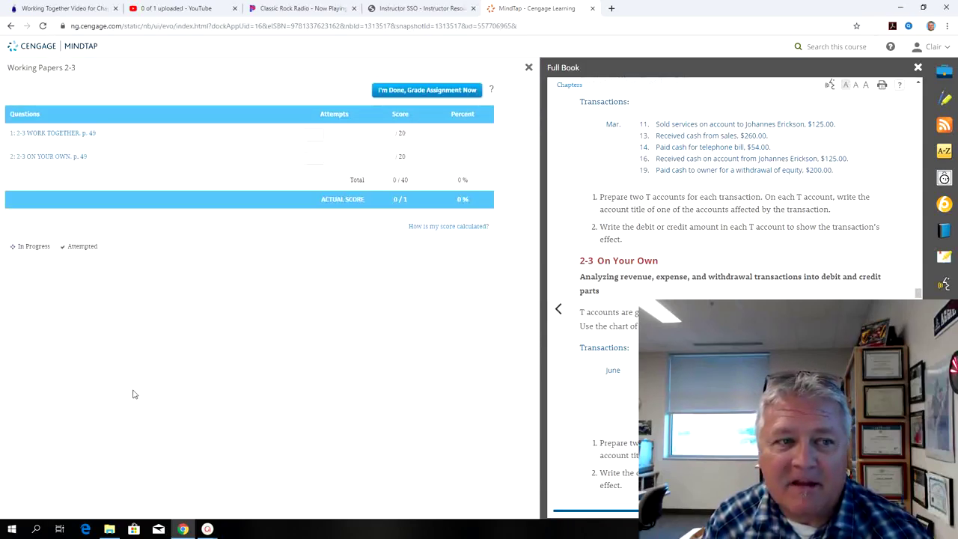
Open question 1, 2-3 Work Together, and display its list of March transactions
click(46, 133)
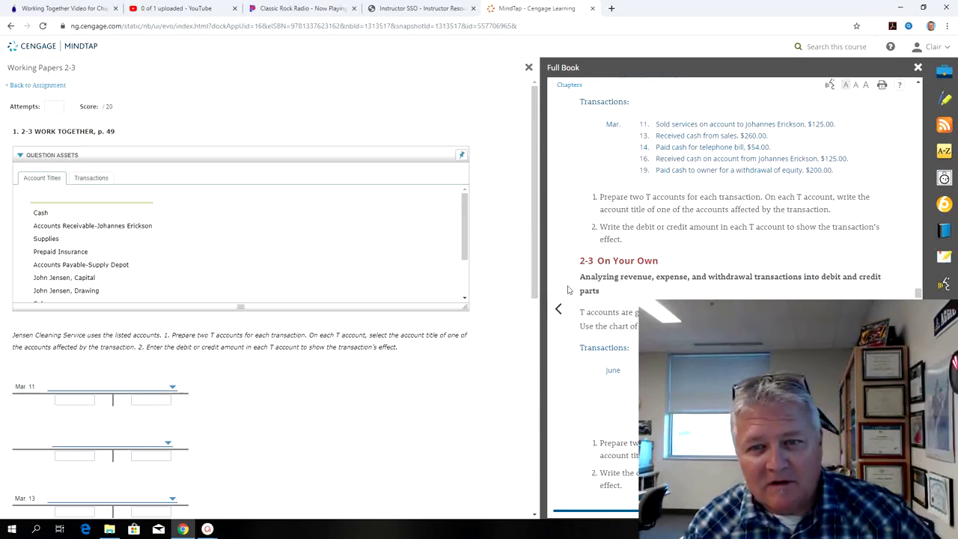
scroll(569, 289, up, 2)
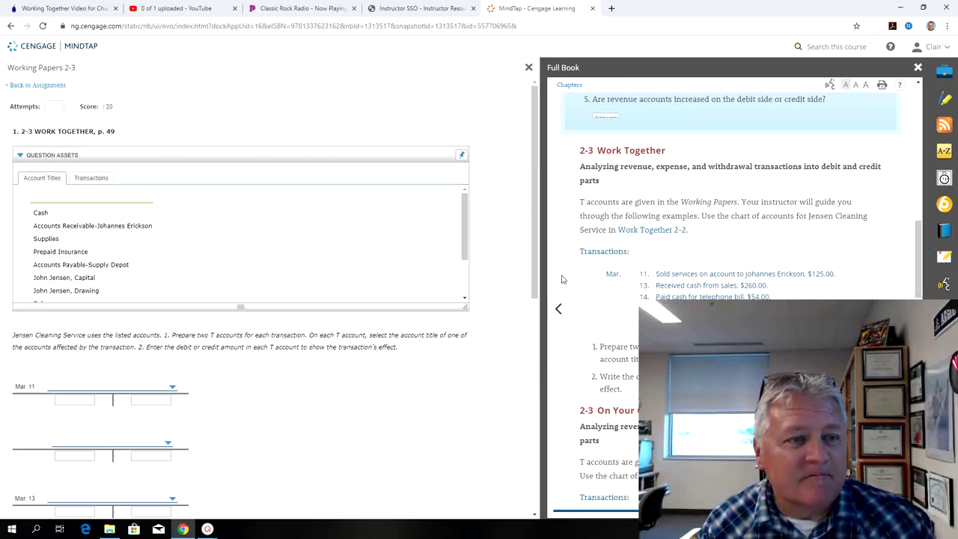
scroll(103, 215, down, 2)
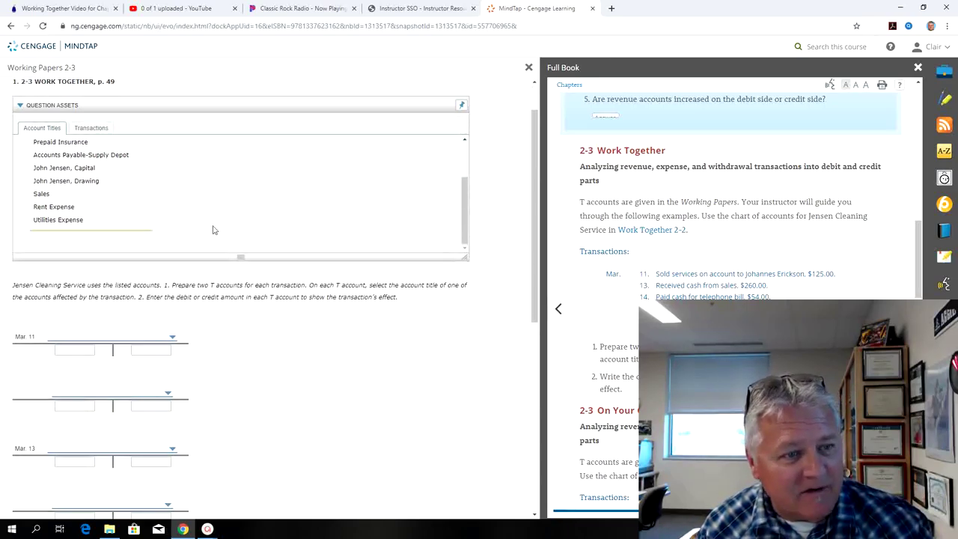
scroll(210, 233, up, 2)
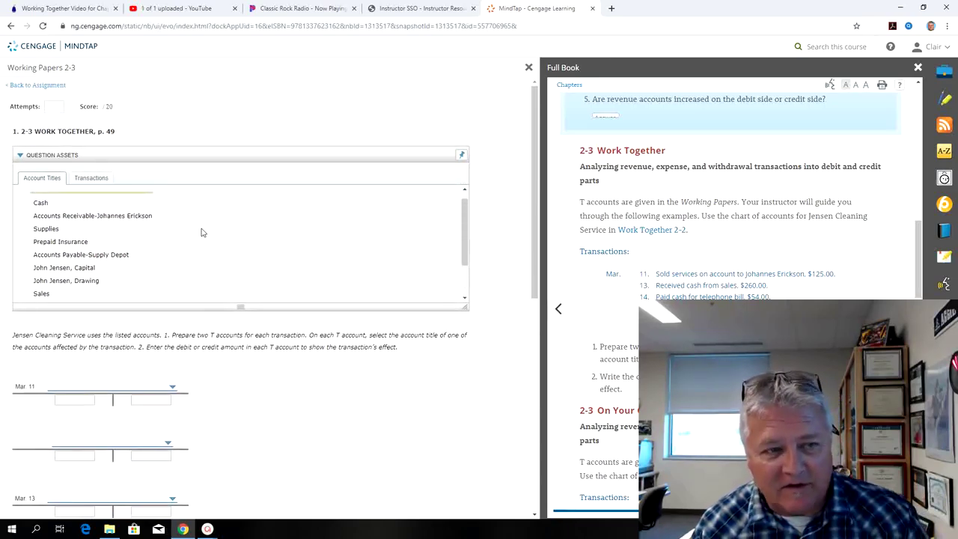
scroll(200, 233, up, 1)
click(92, 180)
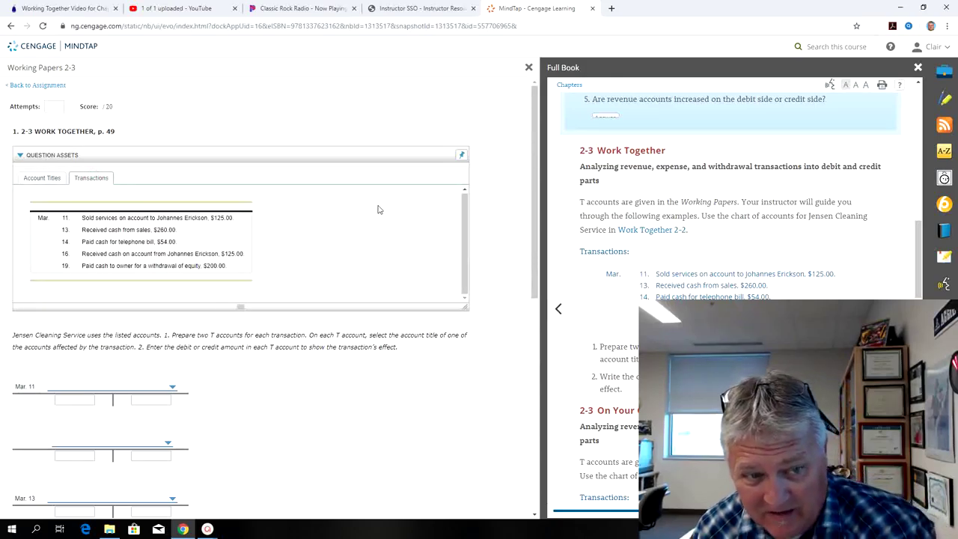
scroll(241, 386, down, 2)
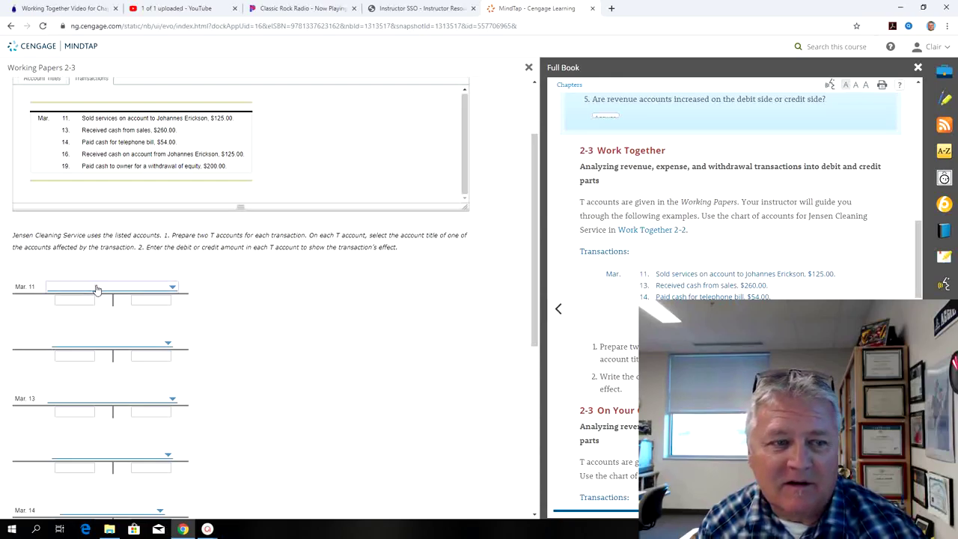
Enter Mar. 11 in the T accounts: Accounts Receivable debit 125.00, Sales credit 125.00
click(98, 288)
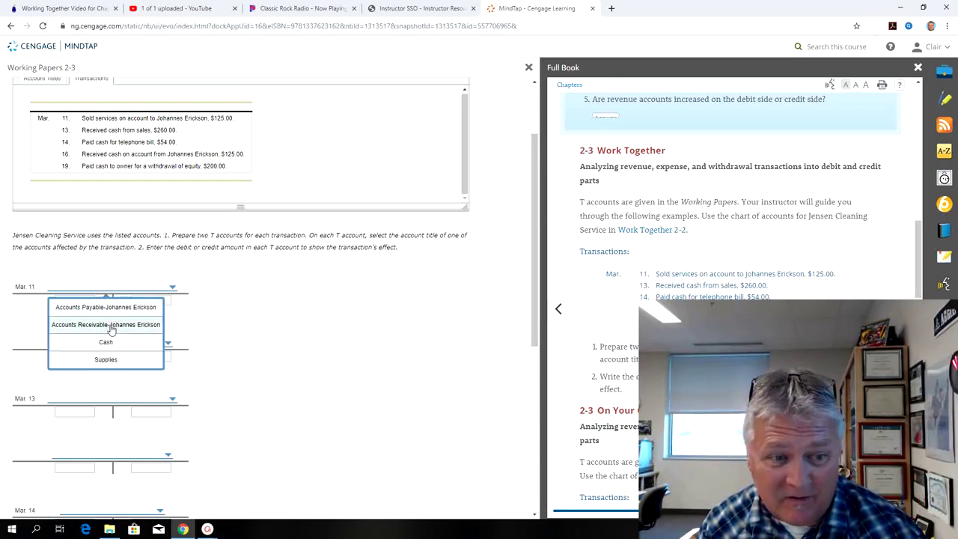
click(111, 328)
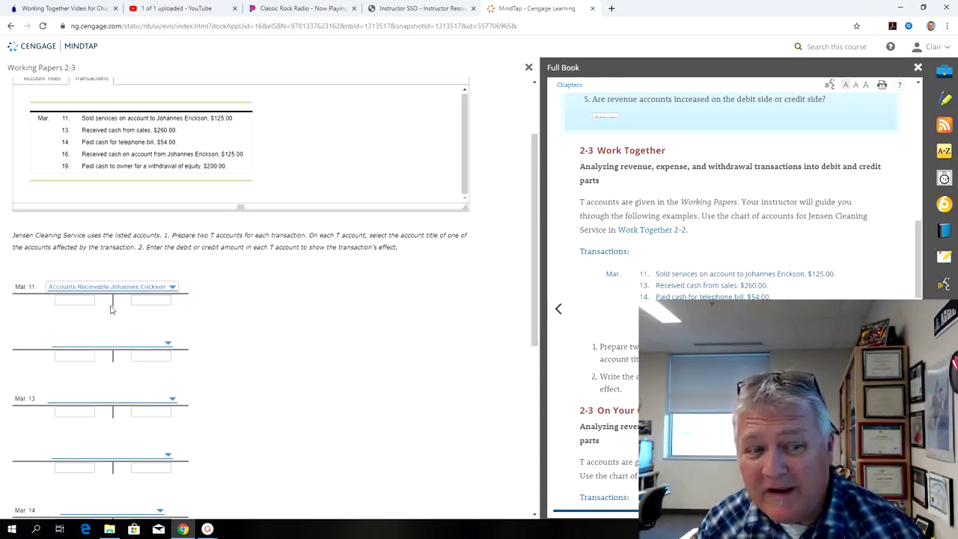
click(88, 300)
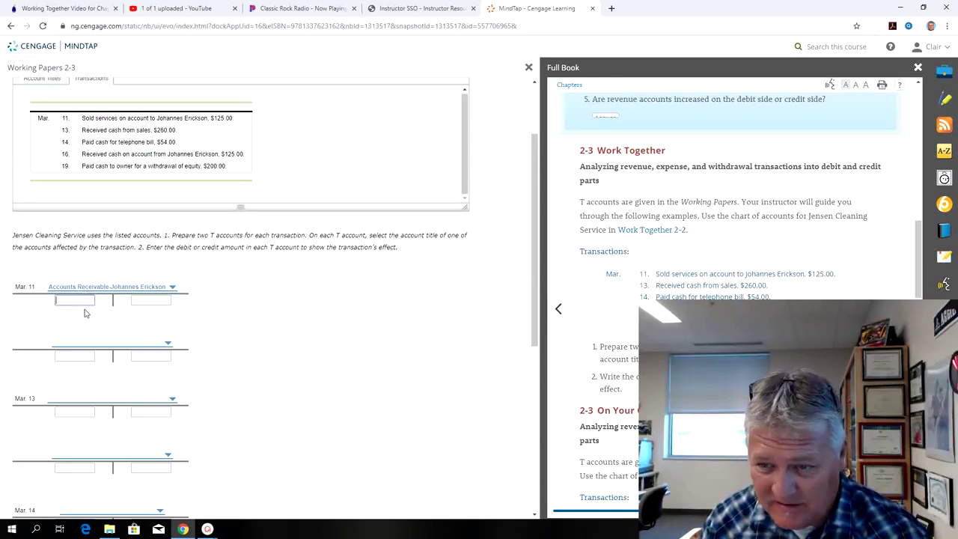
text(1)
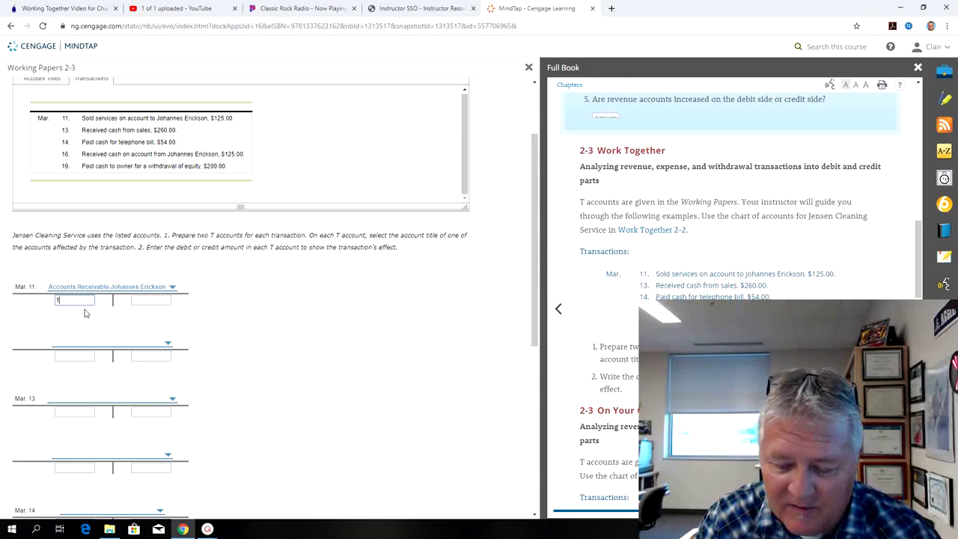
text(25)
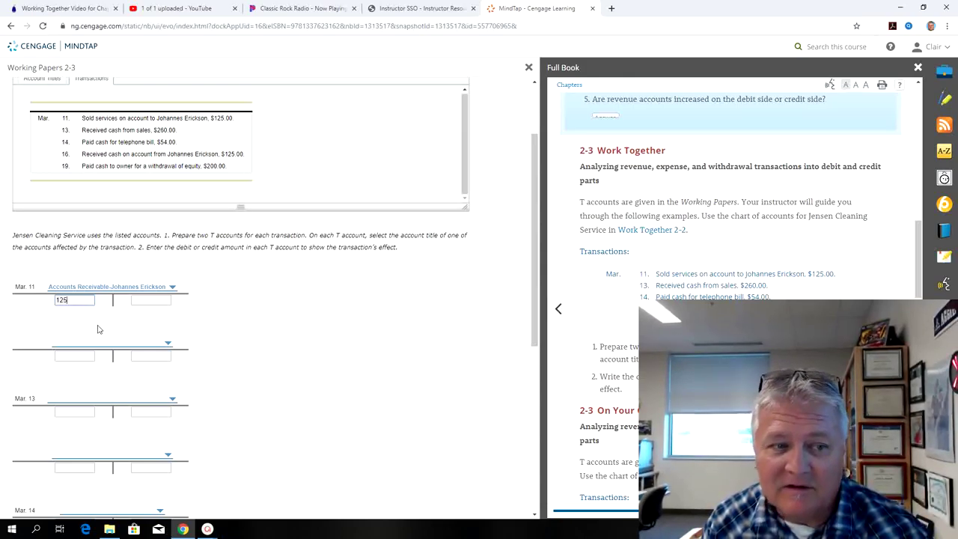
click(111, 344)
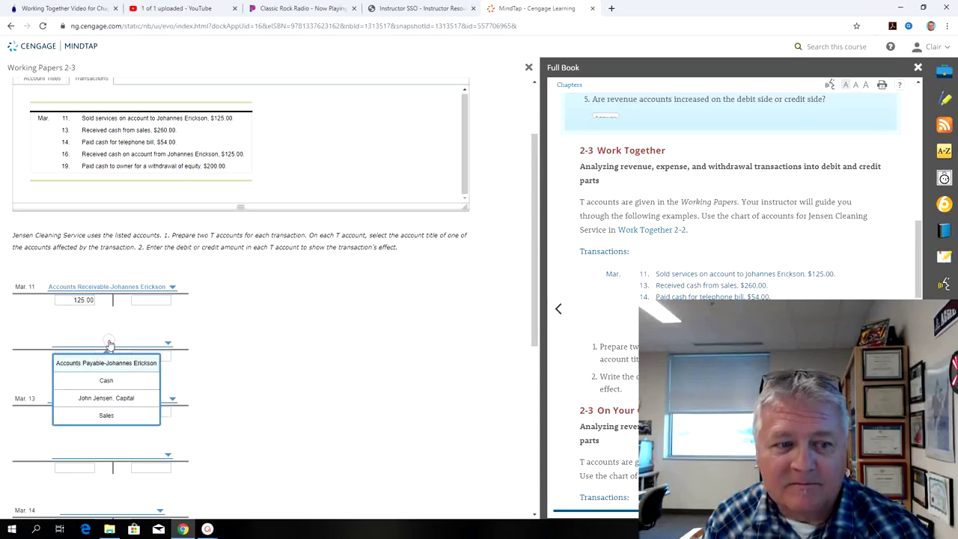
click(107, 414)
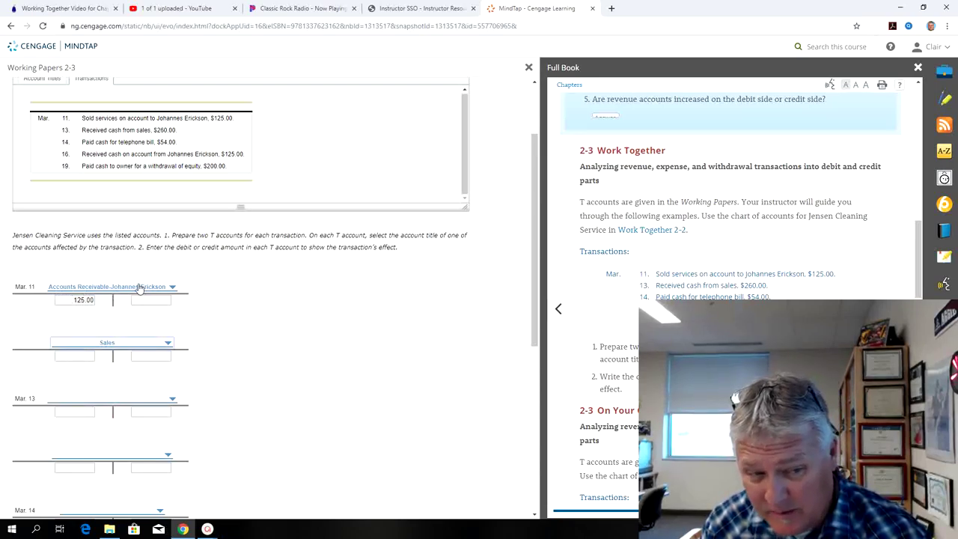
click(149, 357)
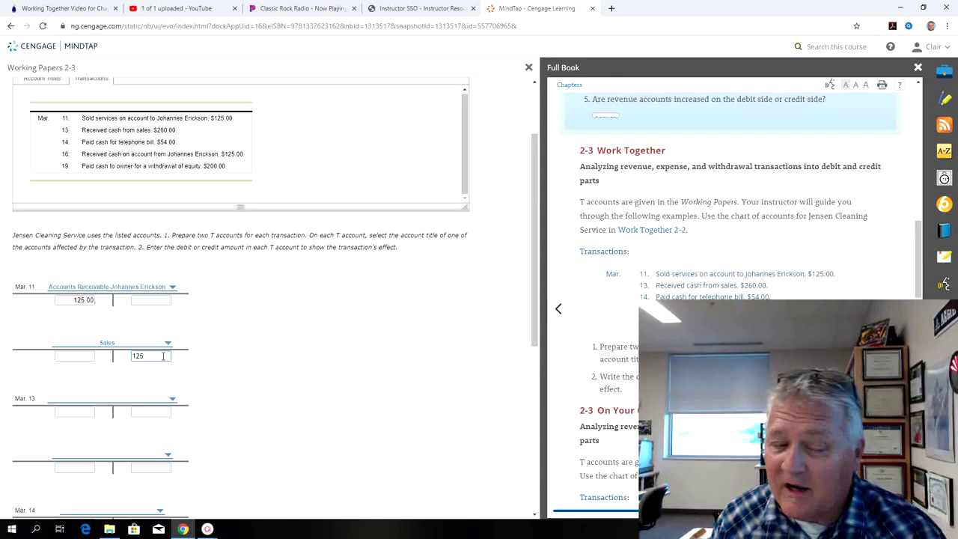
click(255, 358)
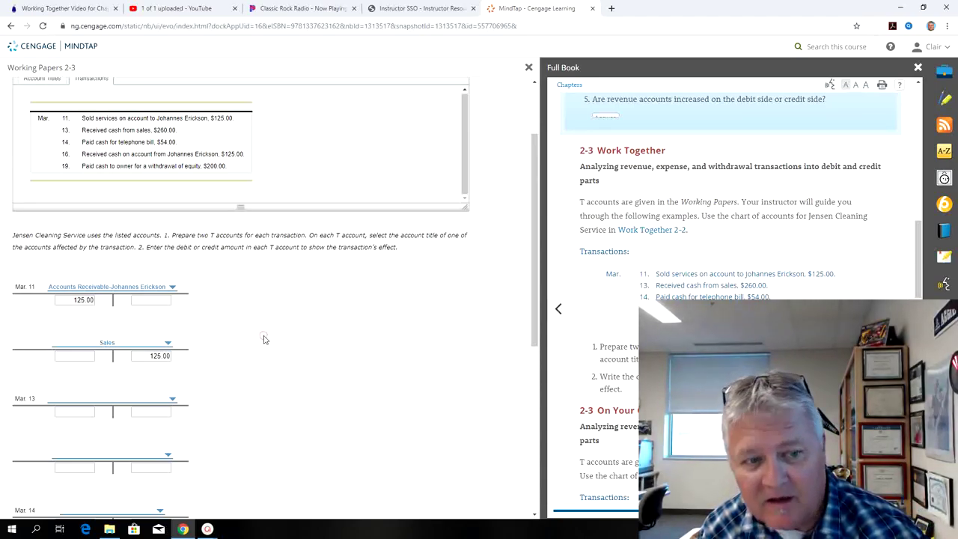
Enter Mar. 13 in the T accounts: Cash debit 260.00, Sales credit 260.00
scroll(263, 340, down, 3)
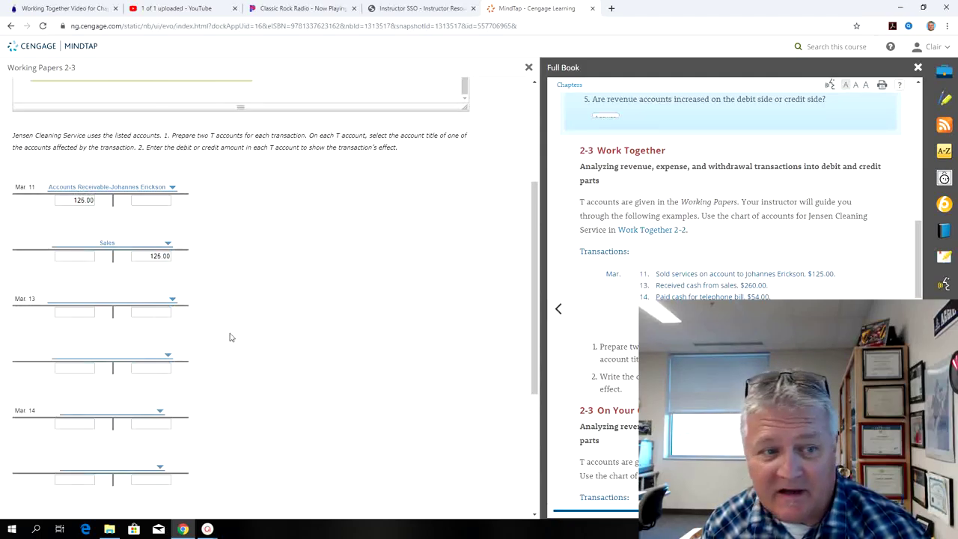
click(111, 299)
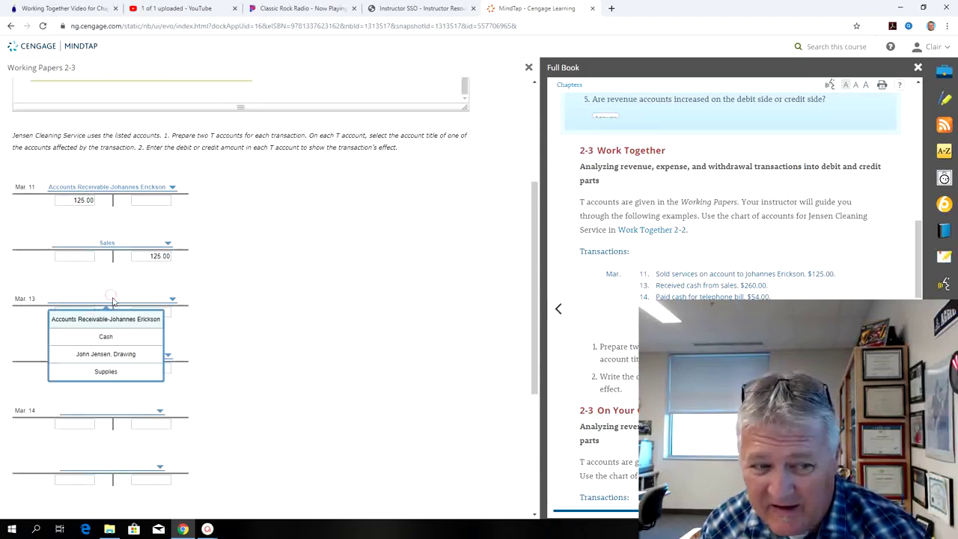
click(107, 336)
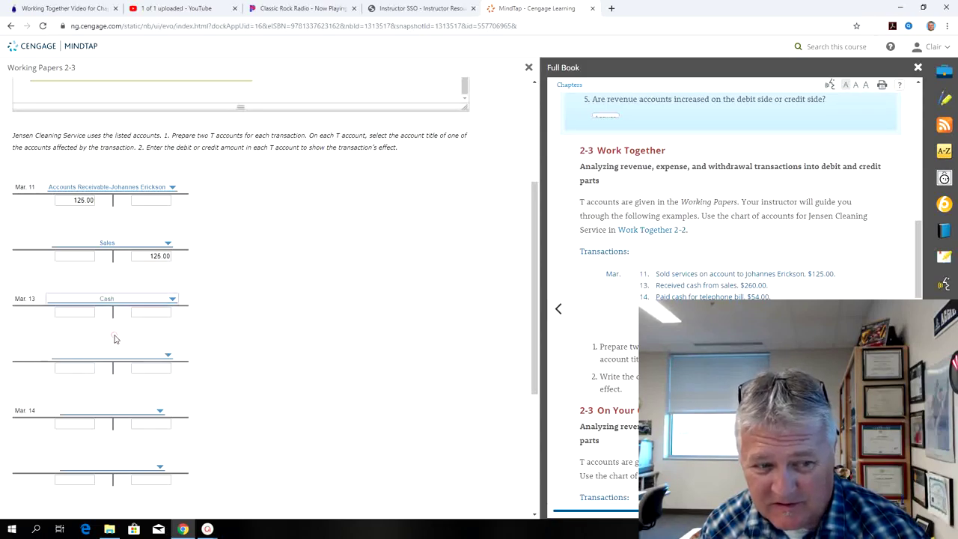
click(74, 313)
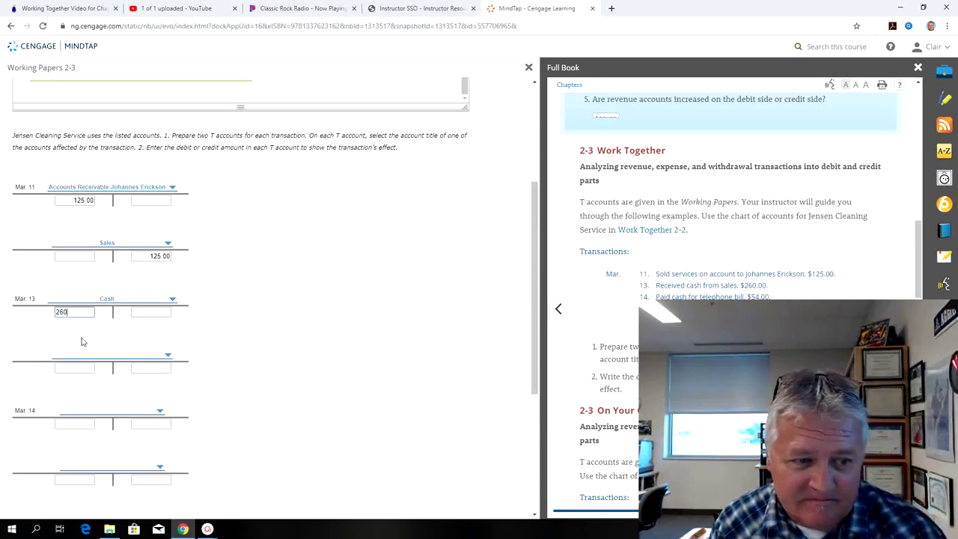
click(105, 354)
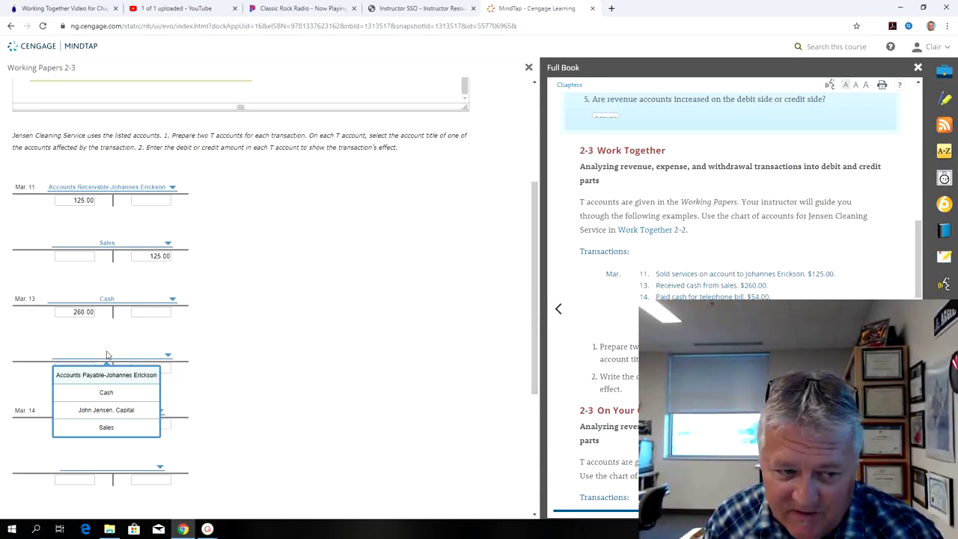
click(106, 426)
click(149, 370)
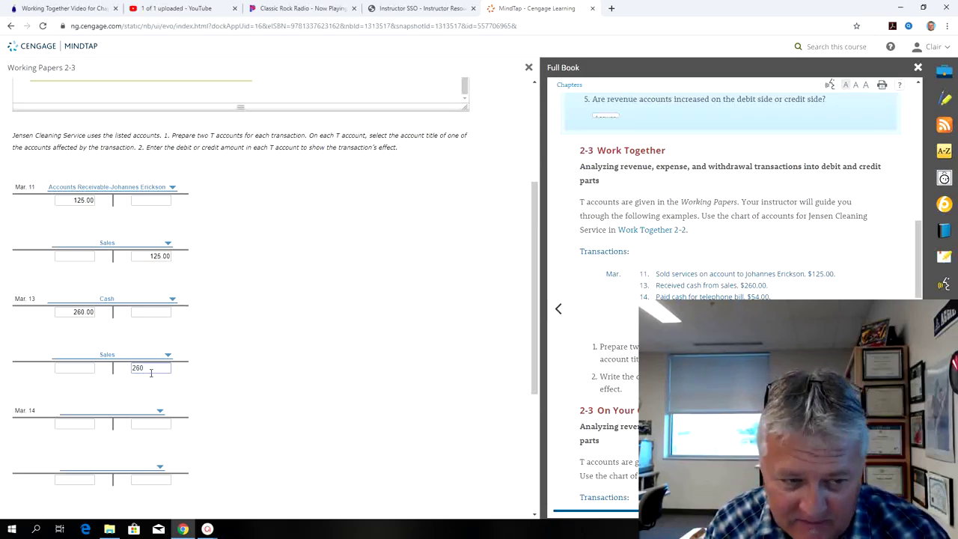
click(225, 399)
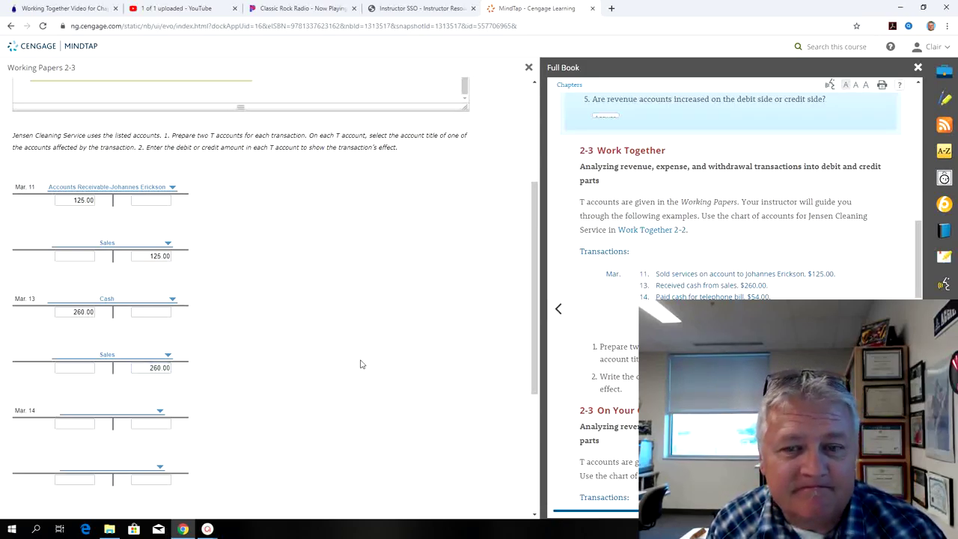
scroll(345, 345, down, 2)
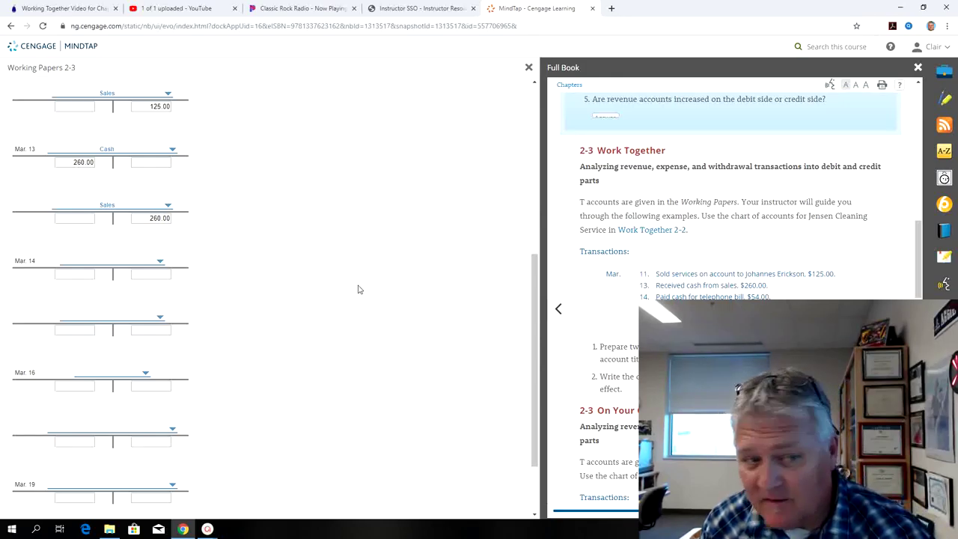
Enter Mar. 14 in the T accounts: Utilities Expense debit 54.00, Cash credit 54.00
click(110, 263)
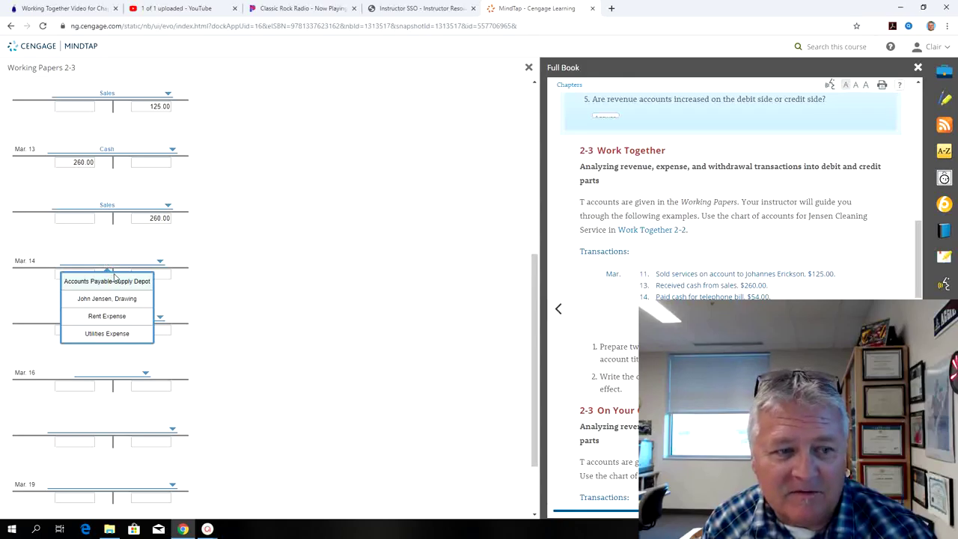
click(118, 333)
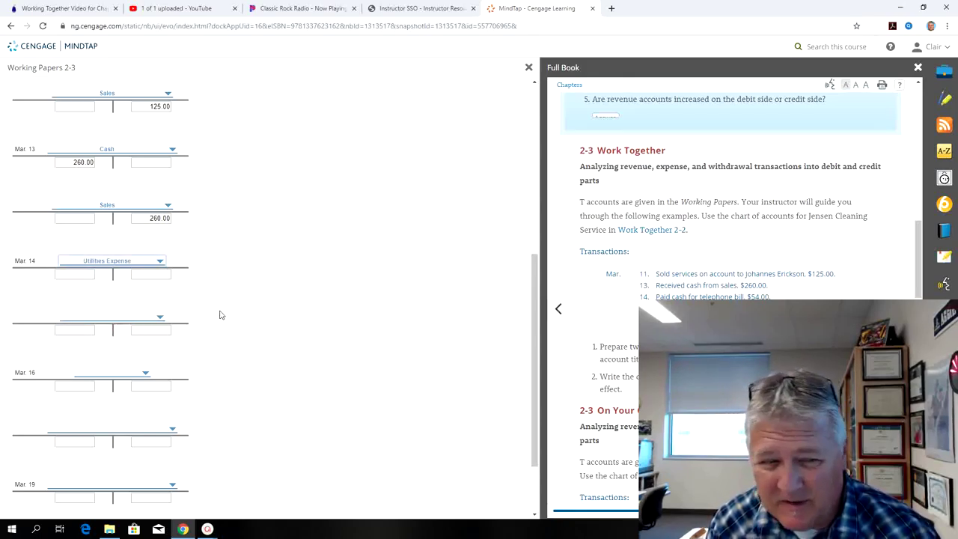
click(87, 276)
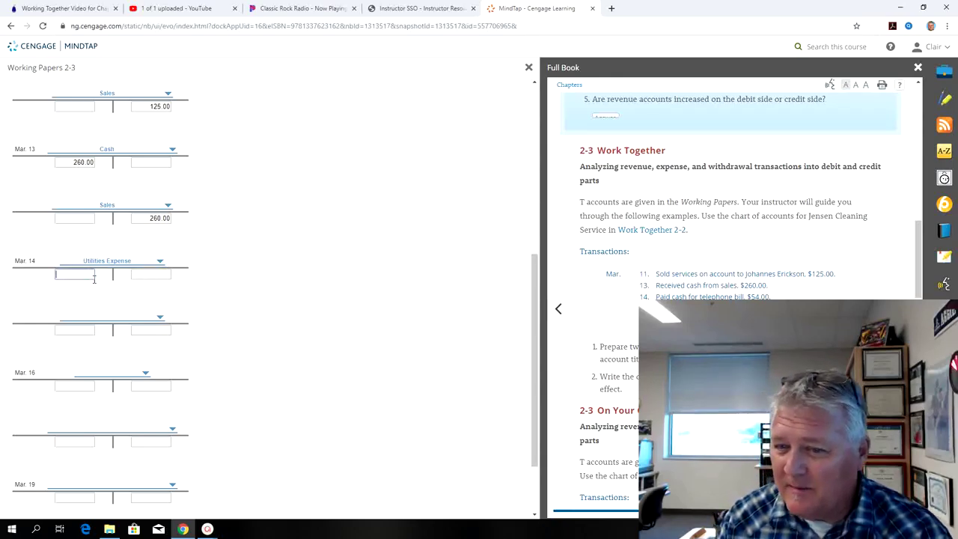
text(54)
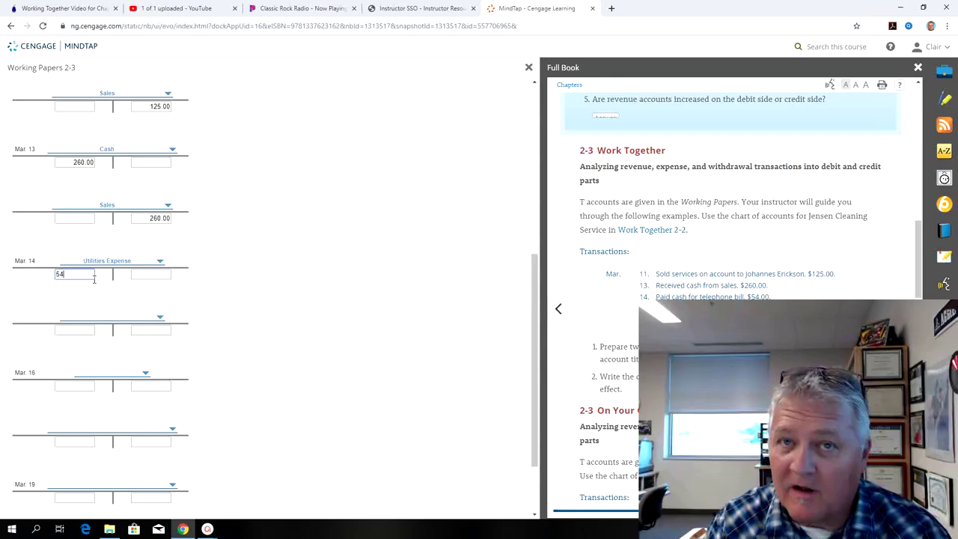
click(94, 314)
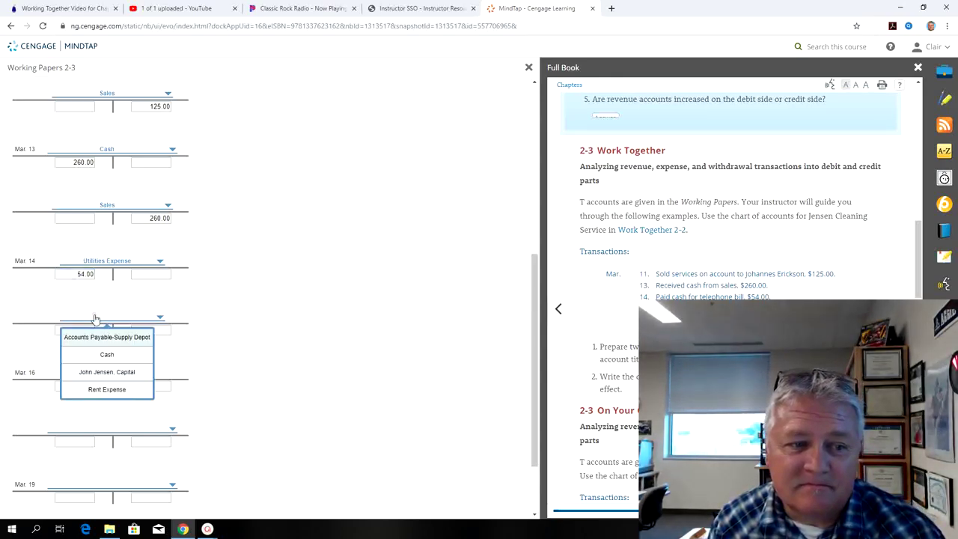
click(107, 354)
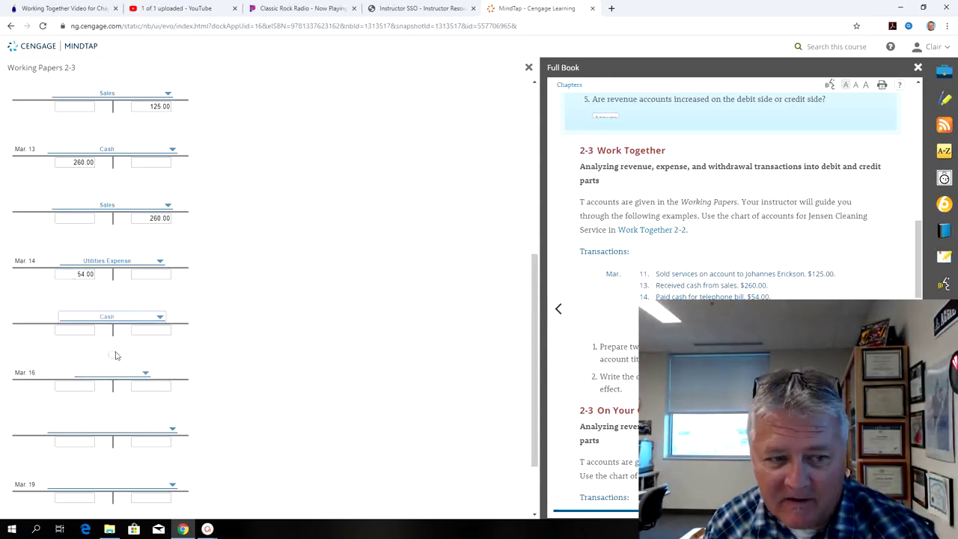
click(152, 328)
text(54)
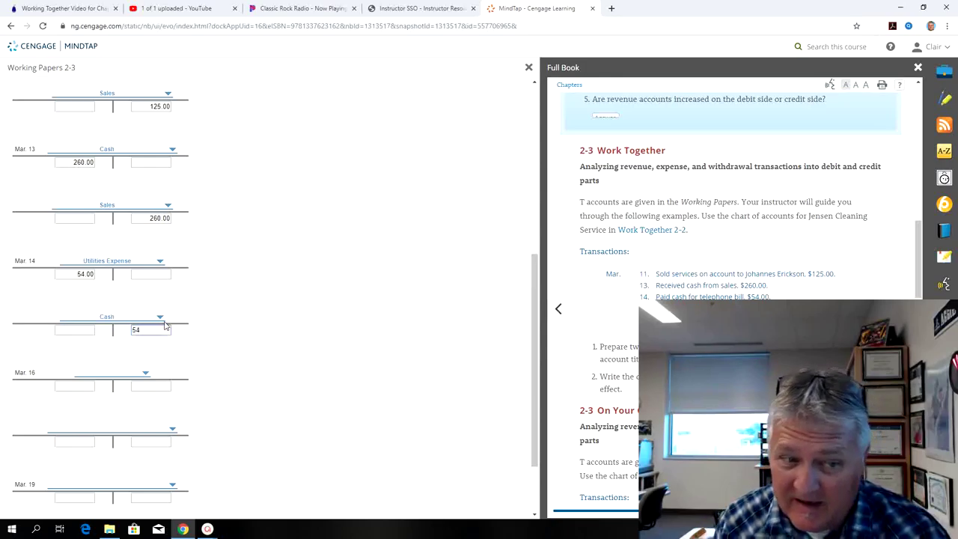
click(292, 323)
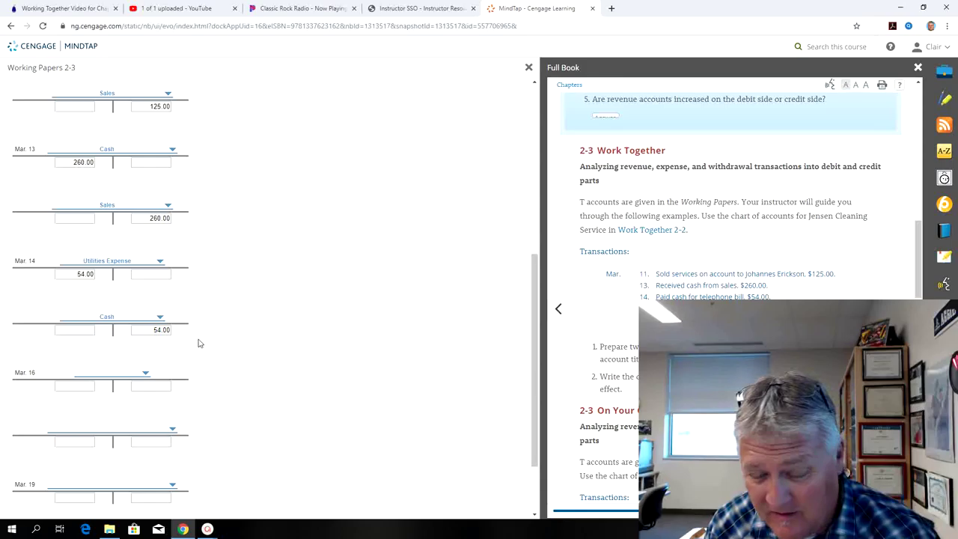
Enter Mar. 16 in the T accounts: Cash debit 125.00, customer's Accounts Receivable credit 125.00
scroll(268, 348, down, 1)
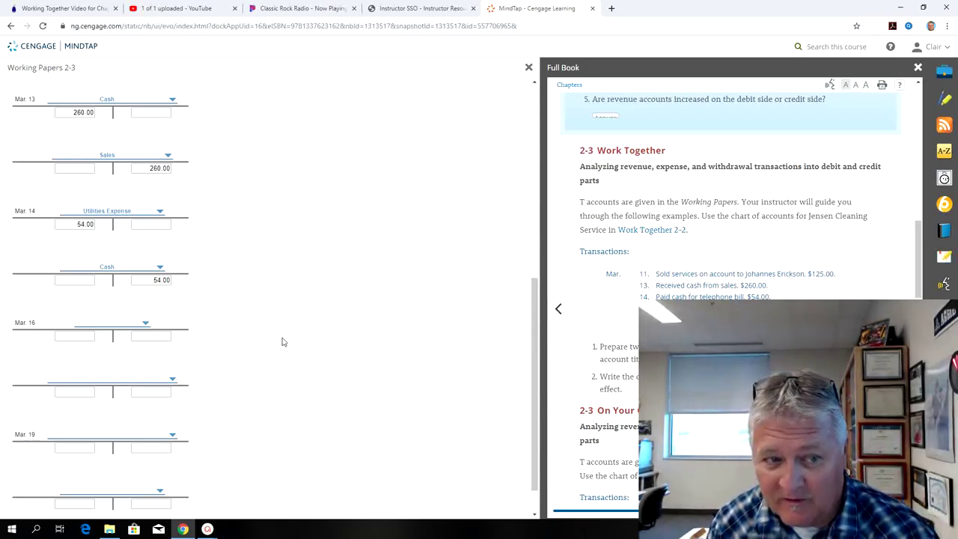
scroll(284, 342, down, 1)
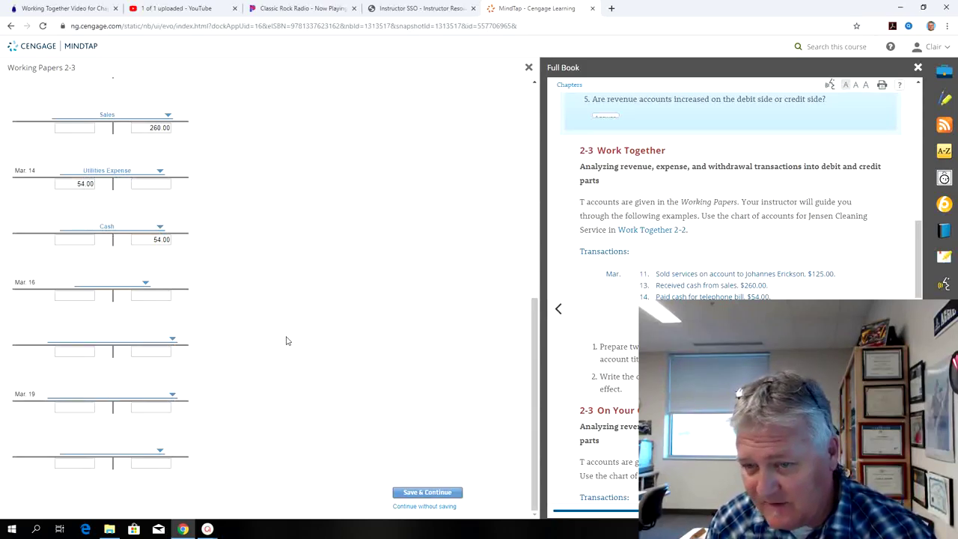
click(109, 282)
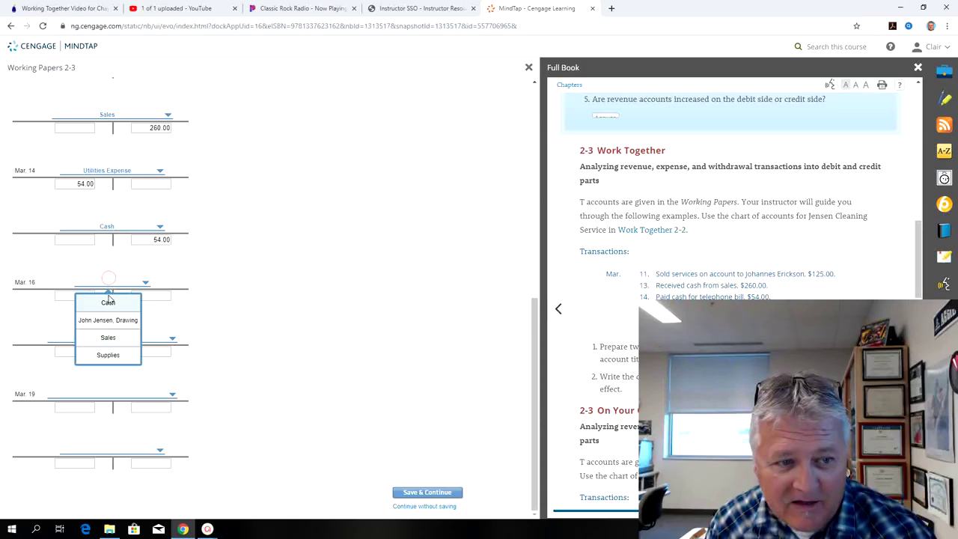
click(108, 301)
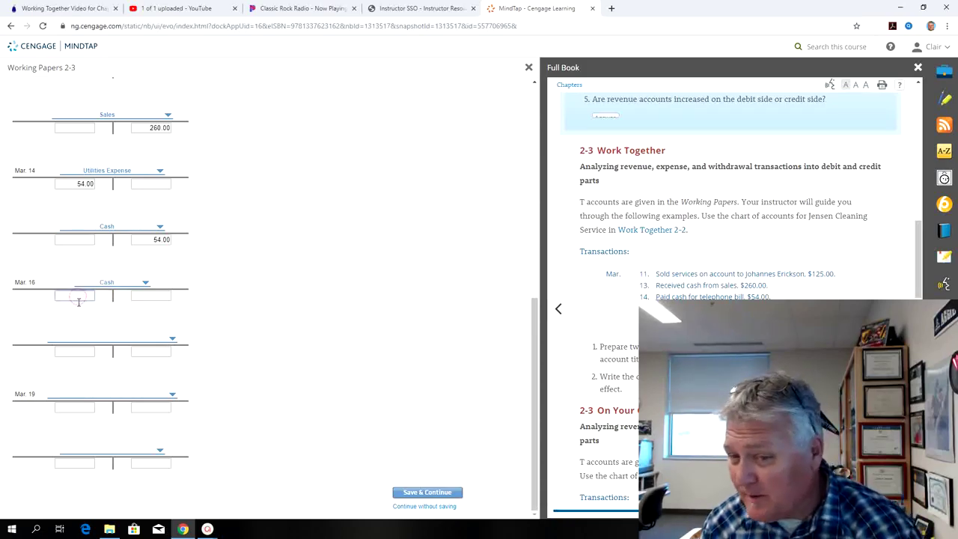
click(78, 302)
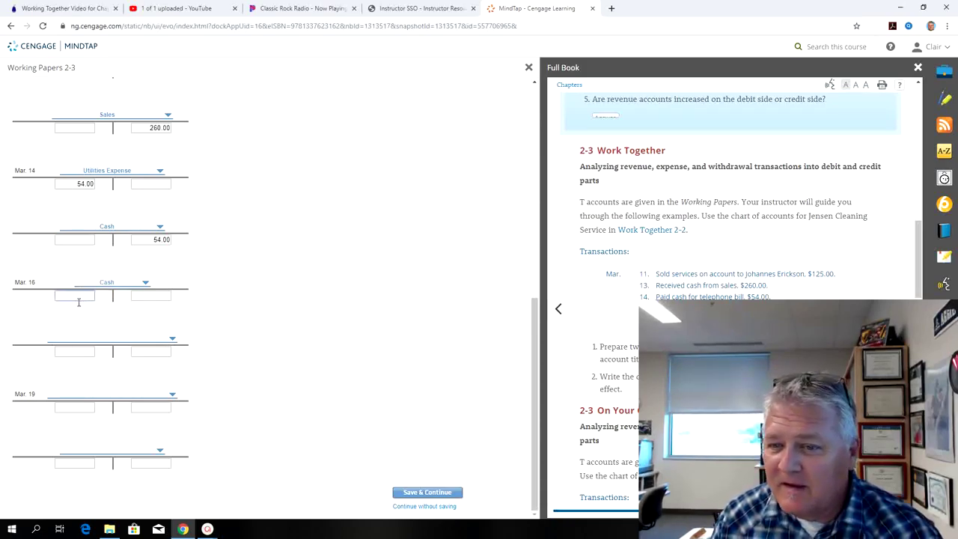
text(125.00)
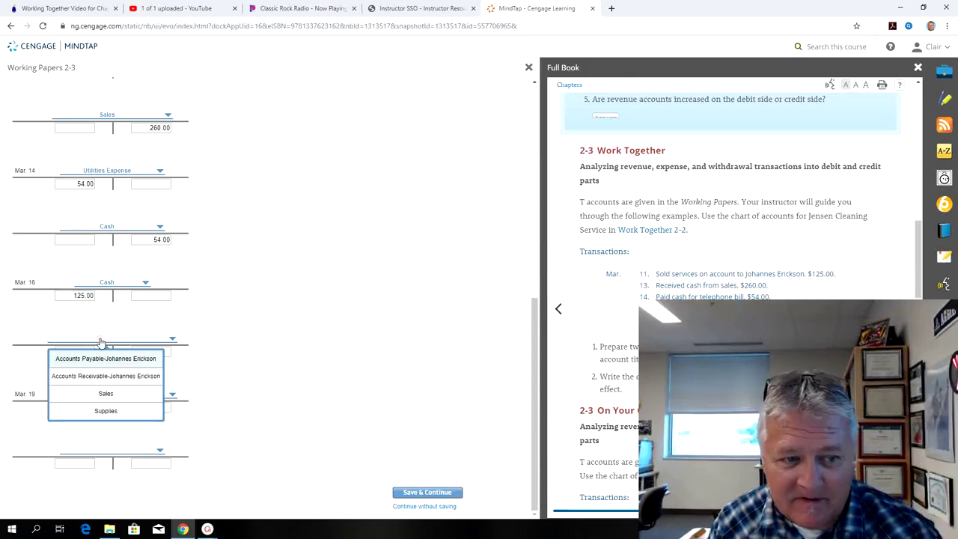
click(103, 338)
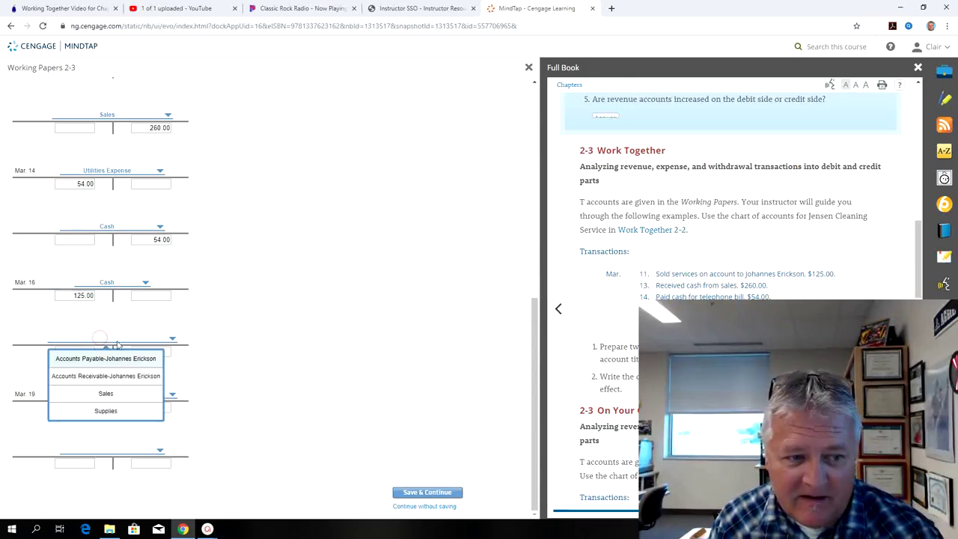
click(113, 376)
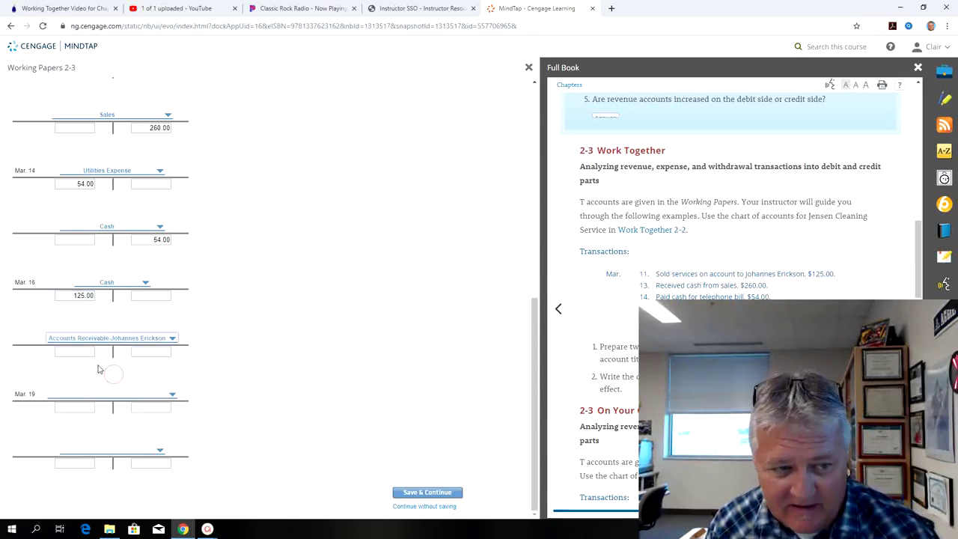
click(163, 350)
text(125)
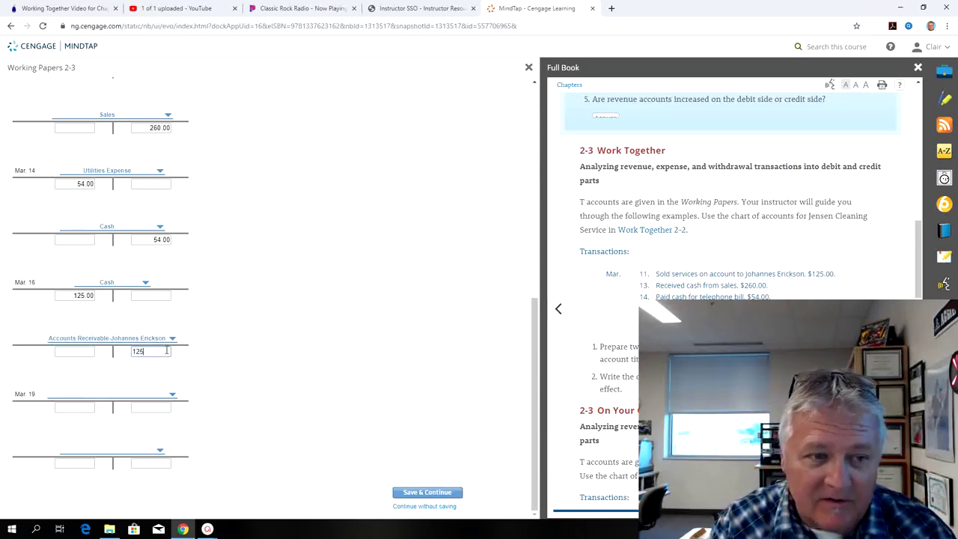
click(335, 374)
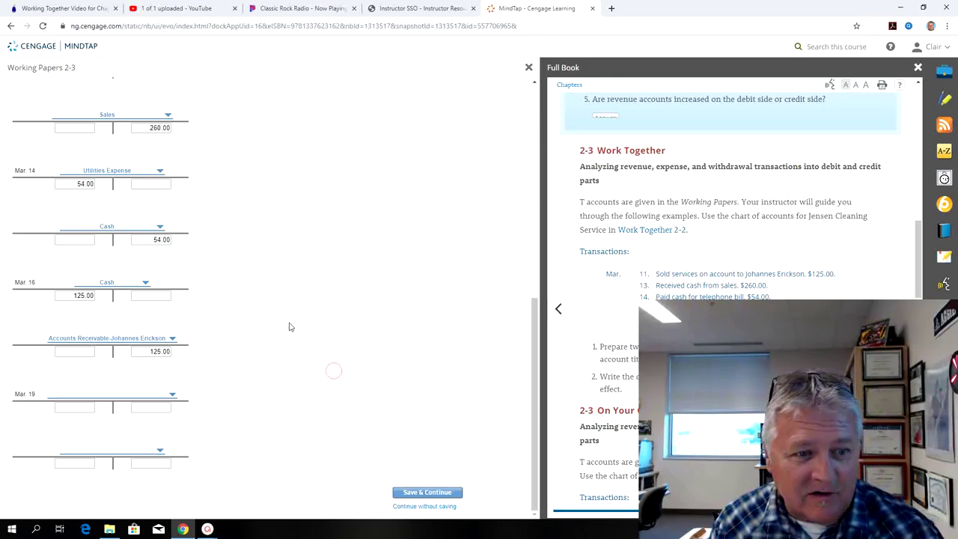
scroll(294, 328, up, 2)
scroll(296, 328, up, 2)
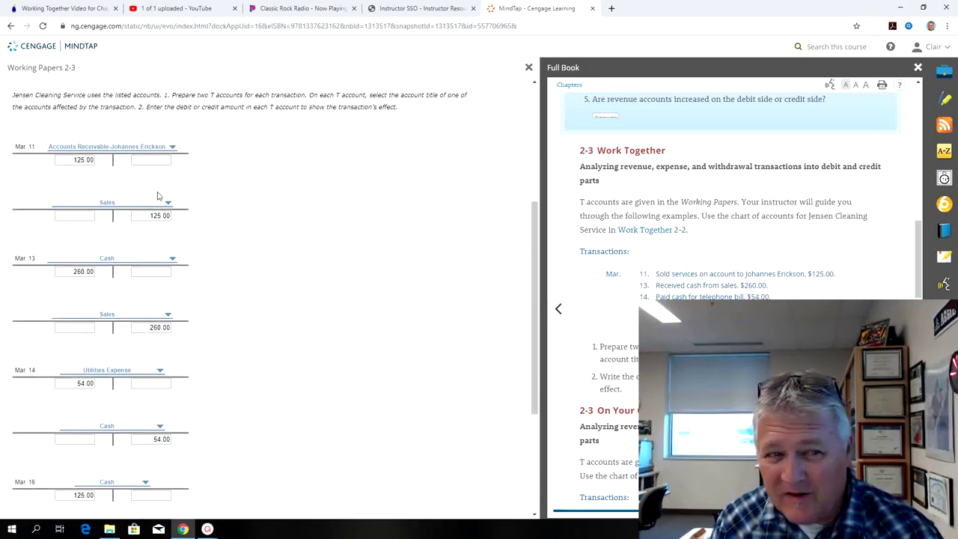
scroll(276, 220, down, 1)
scroll(275, 220, down, 3)
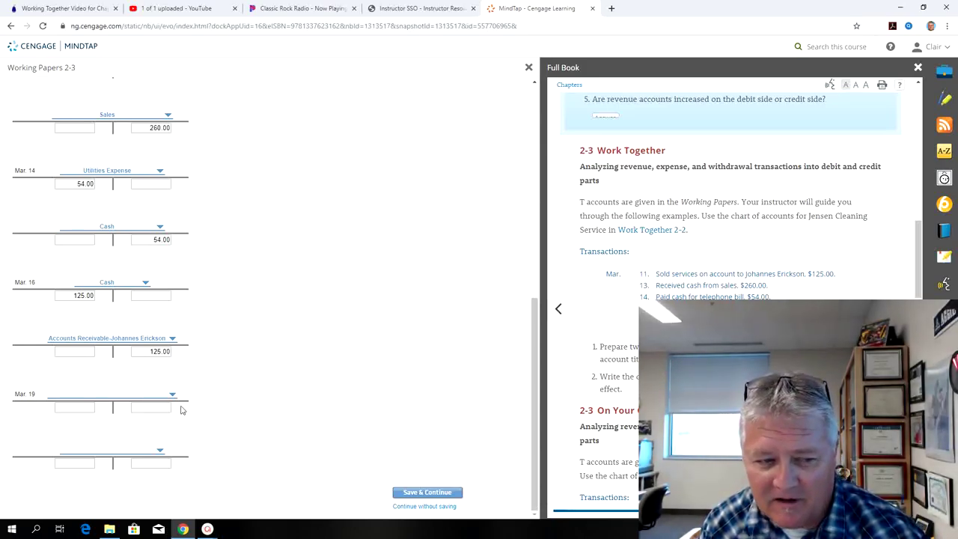
Enter Mar. 19 in the T accounts: owner's Drawing debit 200.00, Cash credit 200.00
click(152, 396)
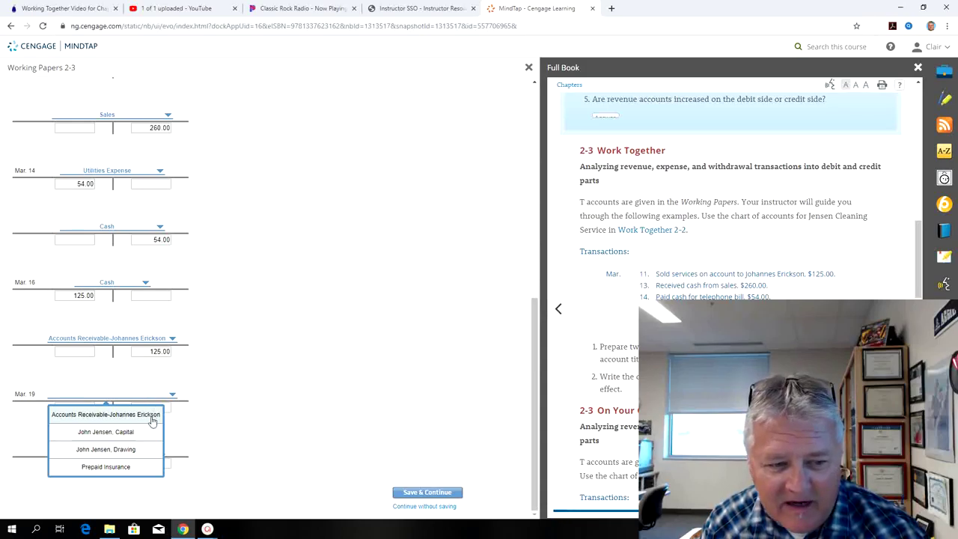
click(118, 448)
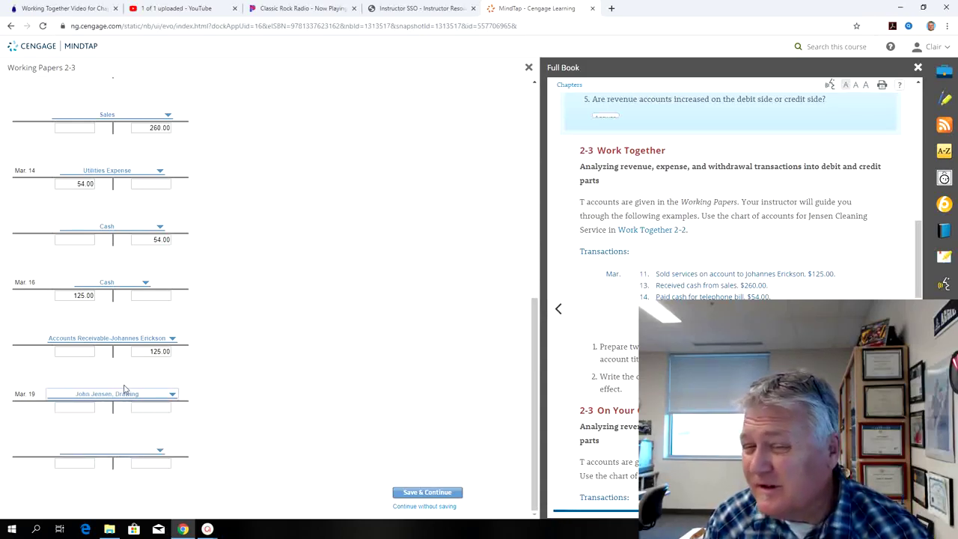
click(71, 408)
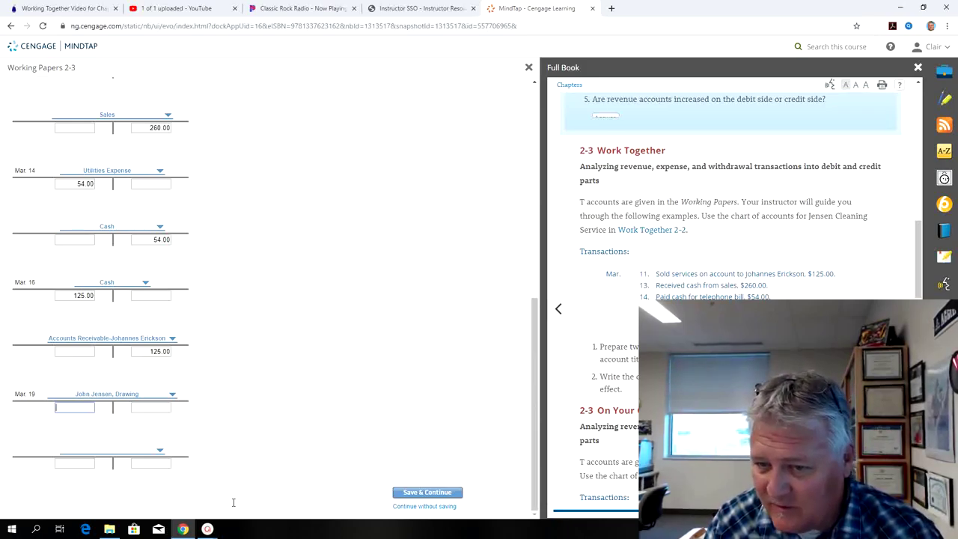
text(200)
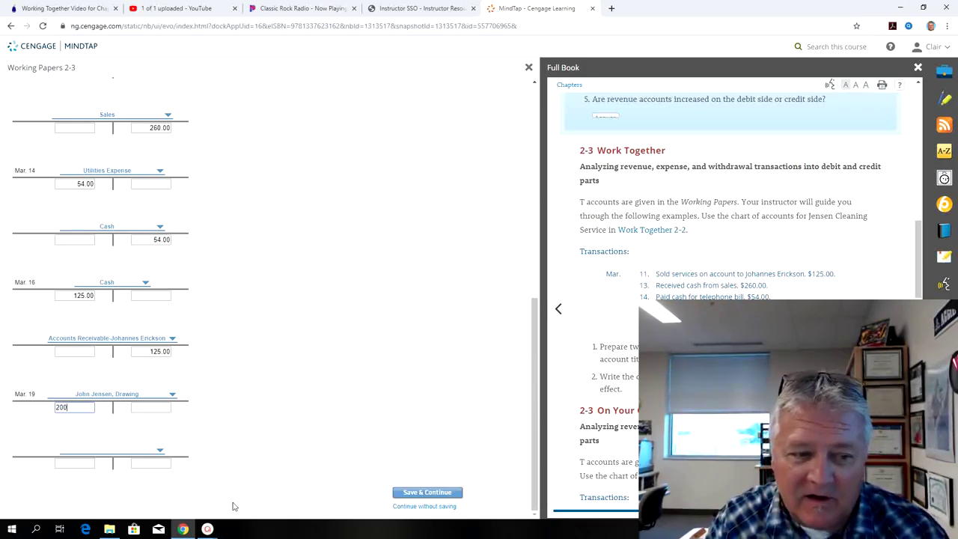
click(129, 450)
click(113, 397)
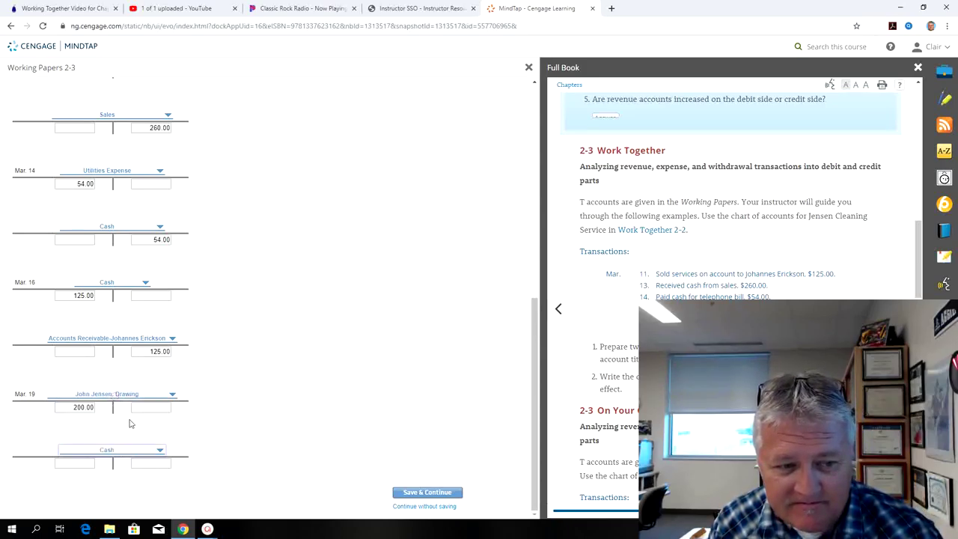
click(146, 462)
text(200)
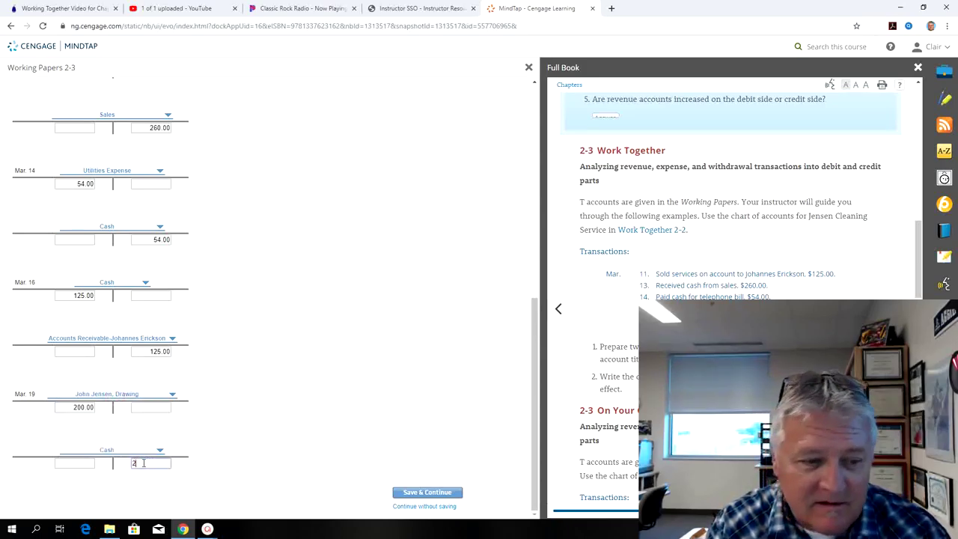
click(258, 455)
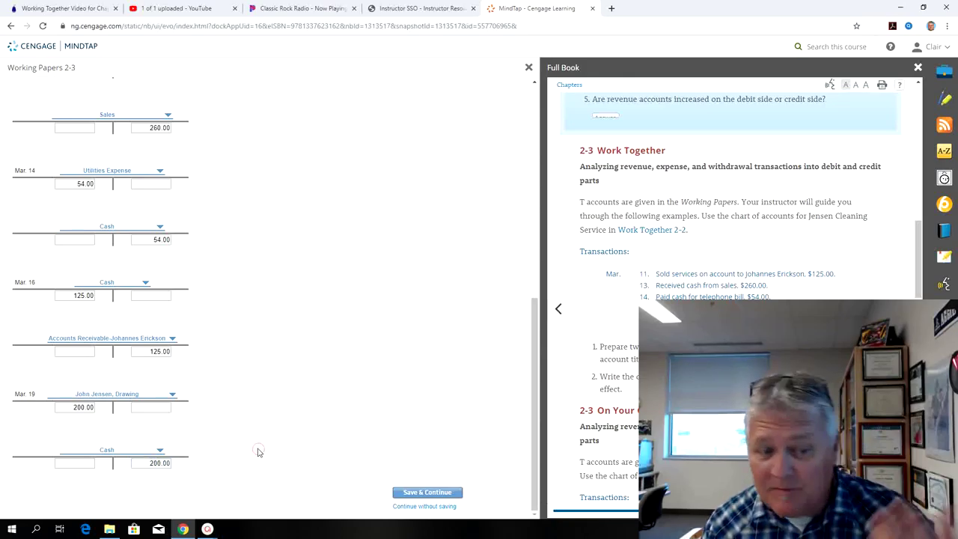